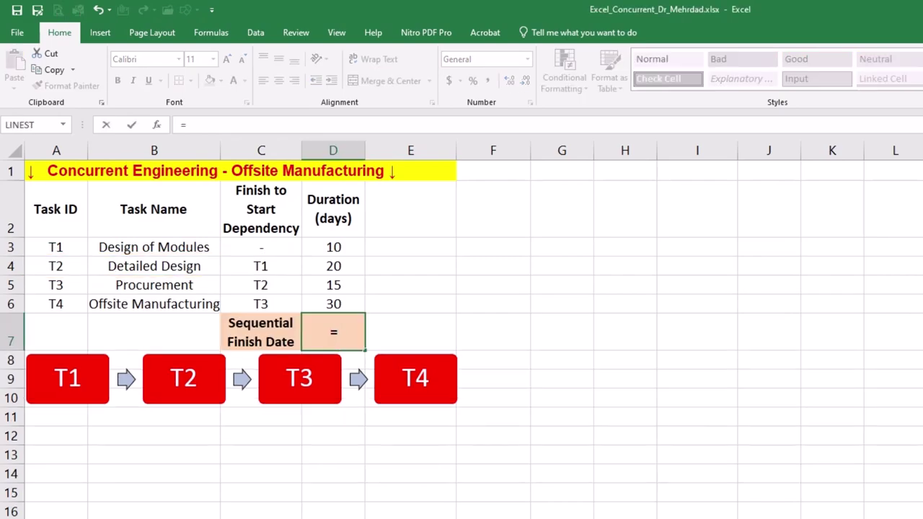
# Complete the sequential finish date formula in D7 as =SUM(D3:D6)
pyautogui.write('sum')
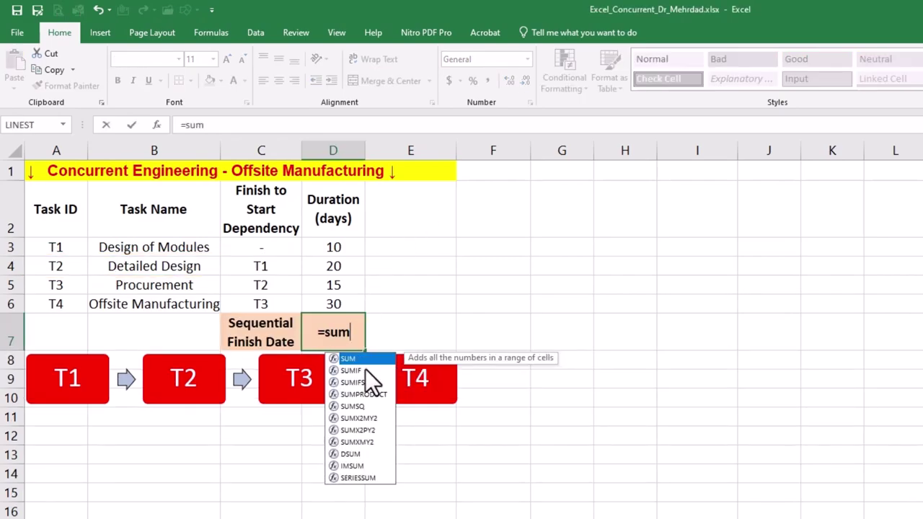
pyautogui.press('Tab')
pyautogui.moveTo(344, 247); pyautogui.dragTo(353, 300)
pyautogui.write(')')
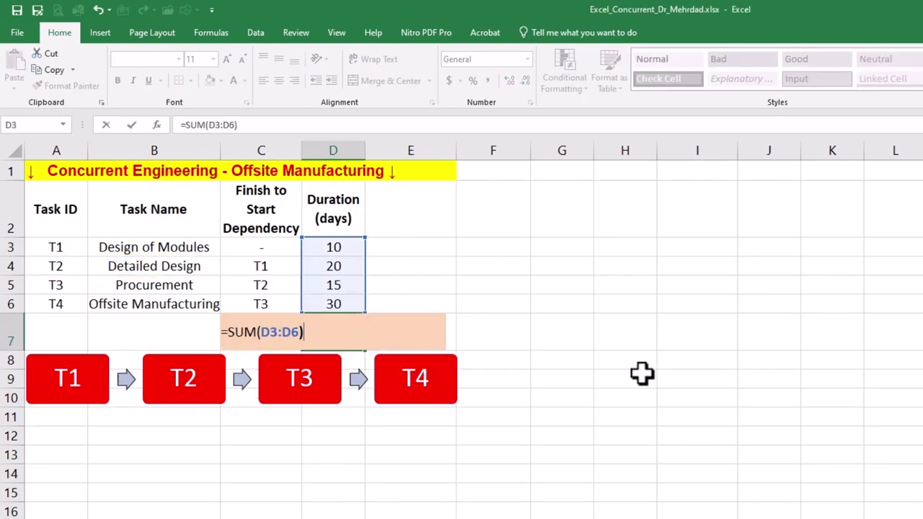
pyautogui.press('Return')
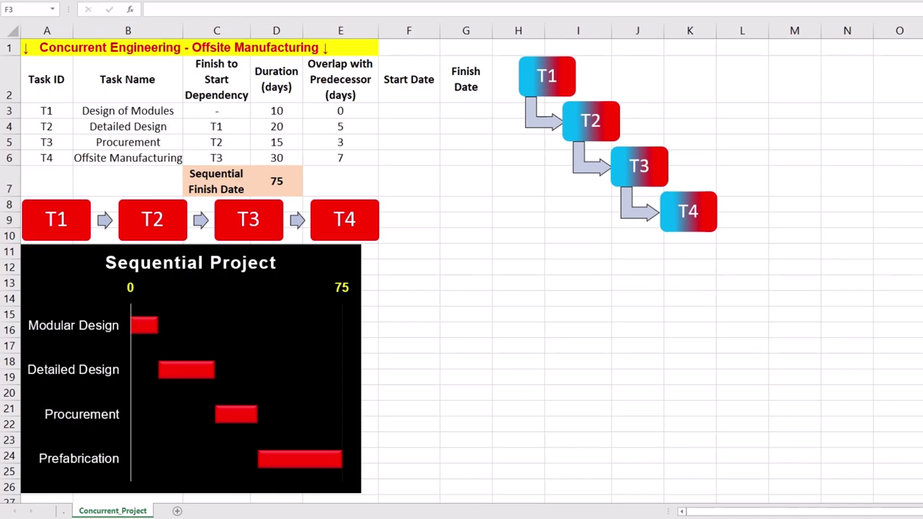
# Enter 0 as the start date of task T1 in F3 and =F3+D3 as its finish date in G3
pyautogui.write('0')
pyautogui.hotkey('ctrl', 'Return')
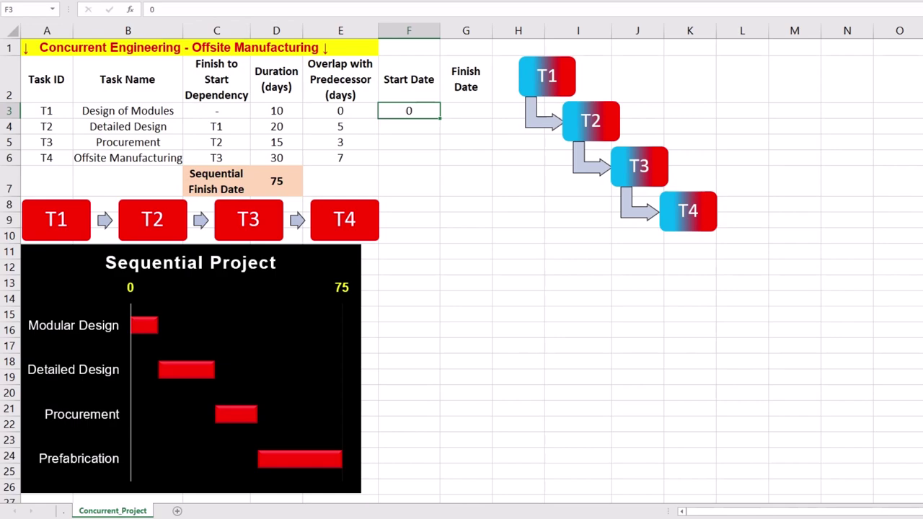
pyautogui.click(466, 111)
pyautogui.write('=F3+D3')
pyautogui.hotkey('ctrl', 'Return')
# Enter task T2's start date formula =D3-E4 in F4 and its finish date formula =F4+D4 in G4
pyautogui.click(409, 126)
pyautogui.write('=D3-E4')
pyautogui.hotkey('ctrl', 'Return')
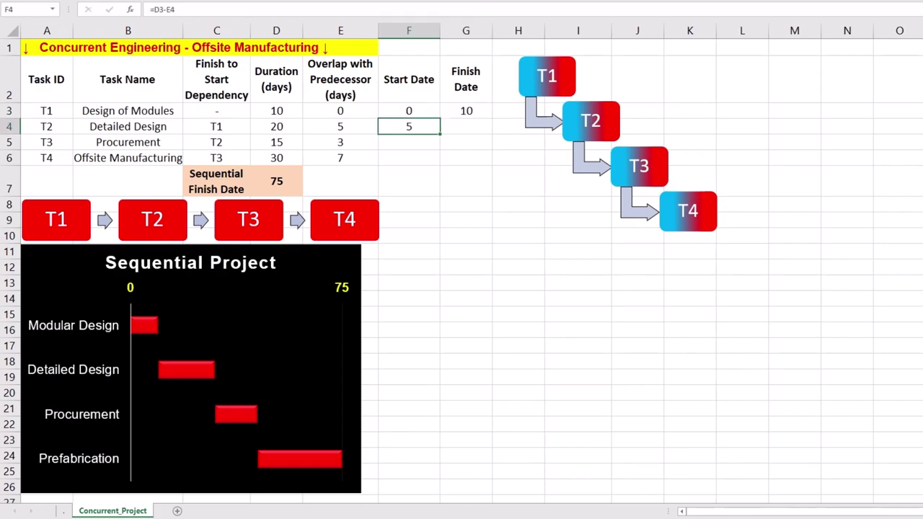
pyautogui.click(466, 127)
pyautogui.write('=F4+D4')
pyautogui.hotkey('ctrl', 'Return')
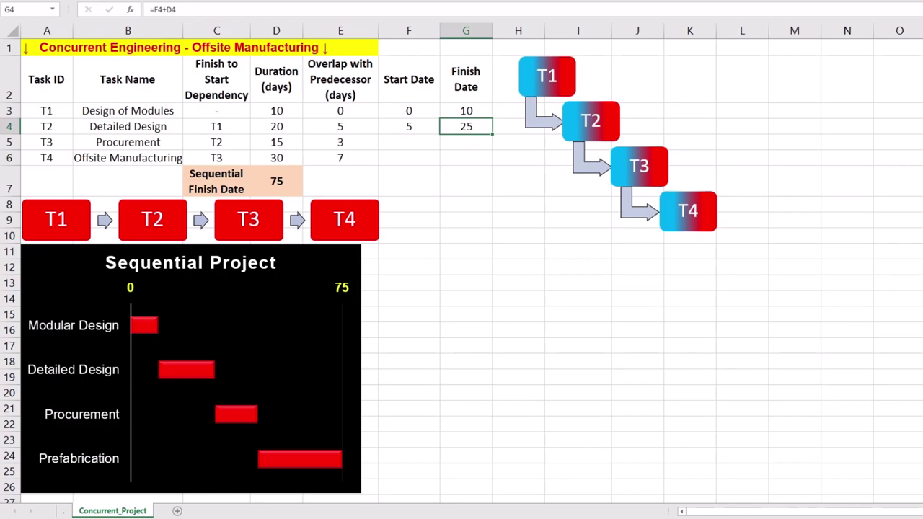
# Enter task T3's start date formula =SUM(D3:D4)-SUM(E4:E5) in F5 and its finish date formula =F5+D5 in G5
pyautogui.click(408, 142)
pyautogui.write('=SUM(D3:D4)-SUM(E4:E5)')
pyautogui.hotkey('ctrl', 'Return')
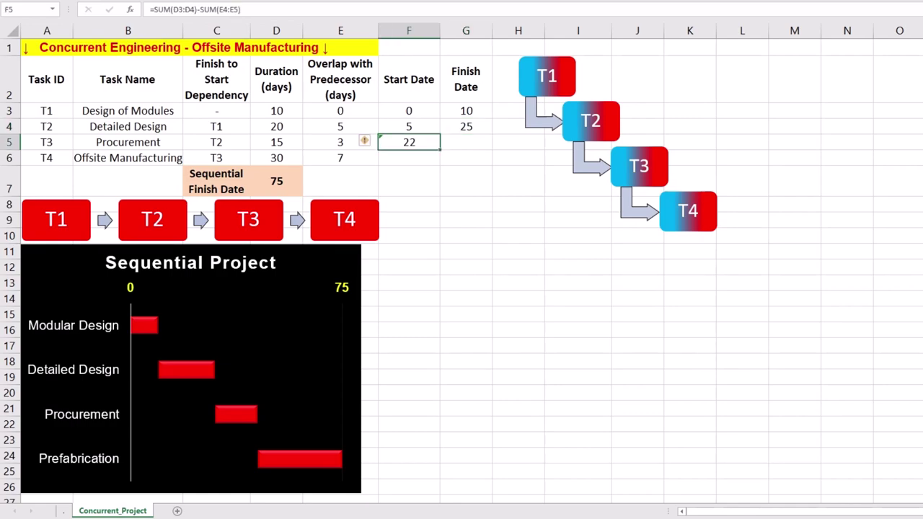
pyautogui.click(466, 142)
pyautogui.write('=F5+D5')
pyautogui.hotkey('ctrl', 'Return')
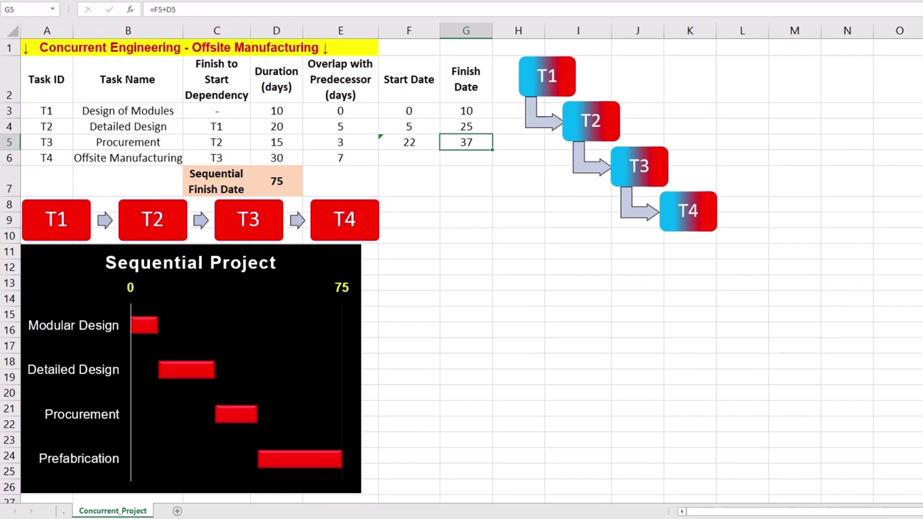
# Enter task T4's start date formula =SUM(D3:D5)-SUM(E4:E6) in F6 and its finish date formula =F6+D6 in G6
pyautogui.click(409, 157)
pyautogui.write('=SUM(D3:D5)-SUM(E4:E6)')
pyautogui.hotkey('ctrl', 'Return')
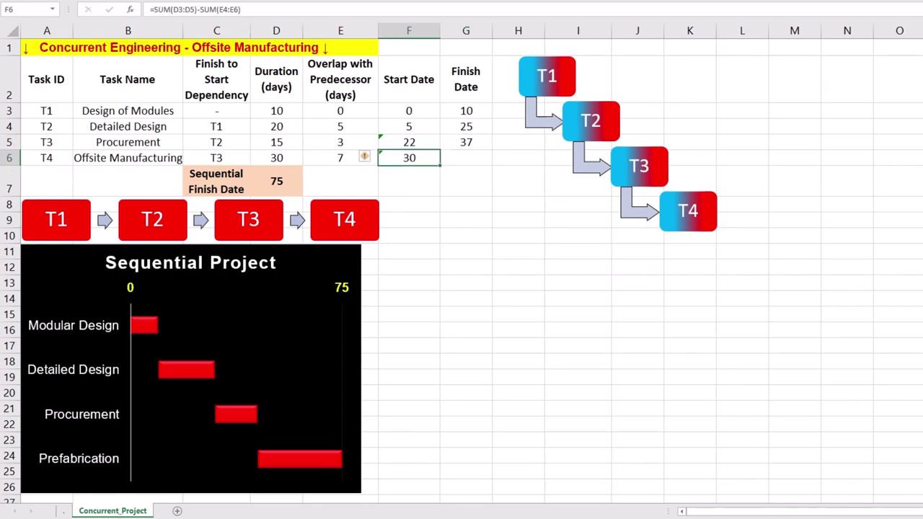
pyautogui.click(466, 157)
pyautogui.write('=F6+D6')
pyautogui.hotkey('ctrl', 'Return')
# Label cell F7 as "Concurrent Finish Date"
pyautogui.click(409, 181)
pyautogui.write('Concurrent Finish Date')
pyautogui.hotkey('ctrl', 'Return')
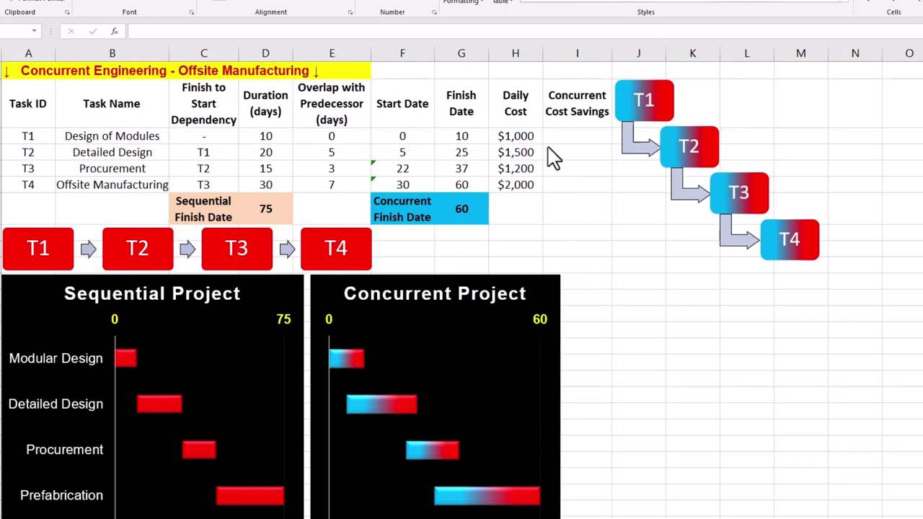
# Enter 0 as the concurrent cost savings of task T1 in I3
pyautogui.click(548, 139)
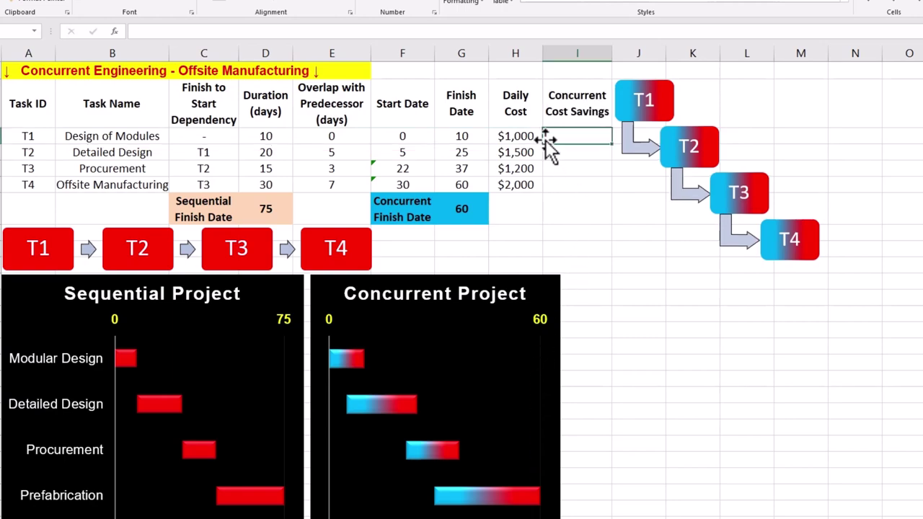
pyautogui.write('0')
pyautogui.press('Return')
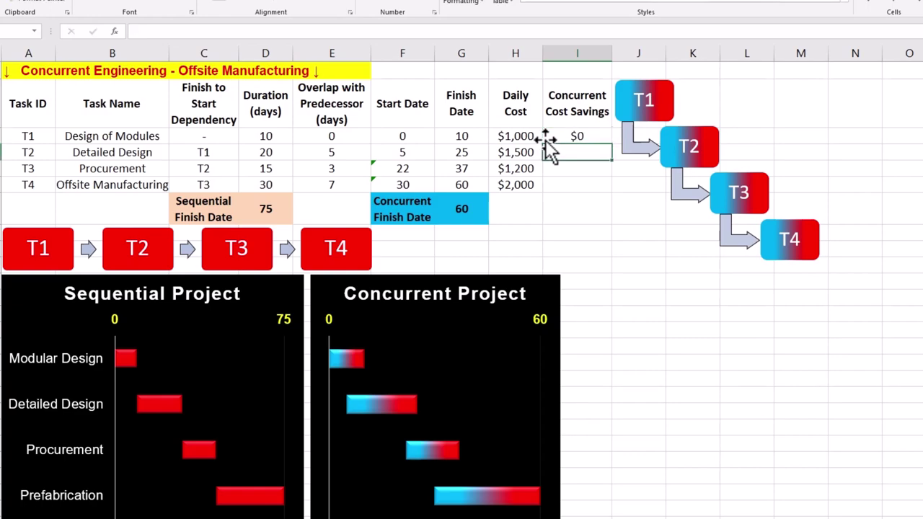
# Calculate T2's concurrent cost savings in I4 as =E4*H4 and copy the formula down to I5 and I6
pyautogui.write('=')
pyautogui.click(332, 152)
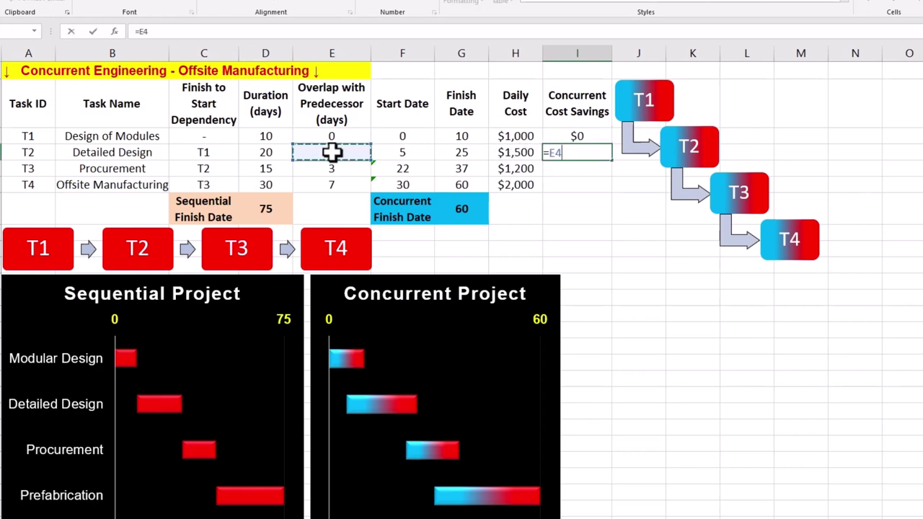
pyautogui.write('*')
pyautogui.click(502, 152)
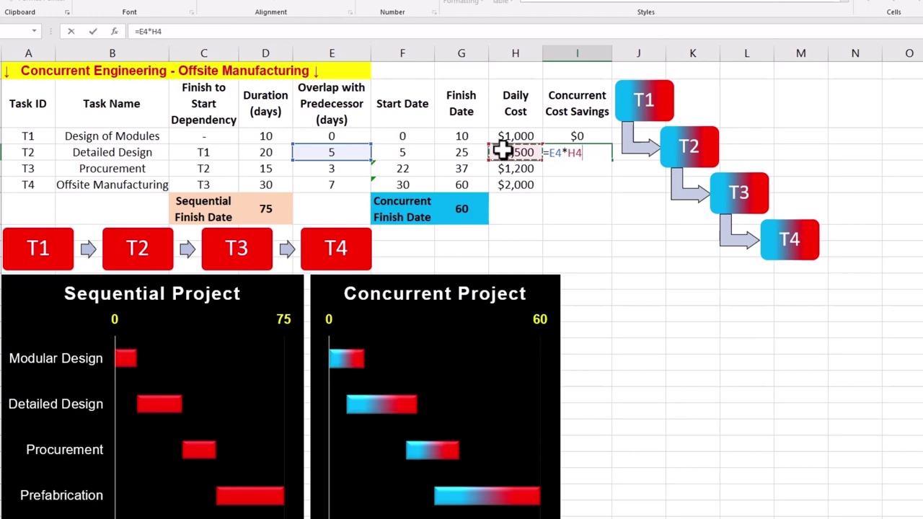
pyautogui.press('Return')
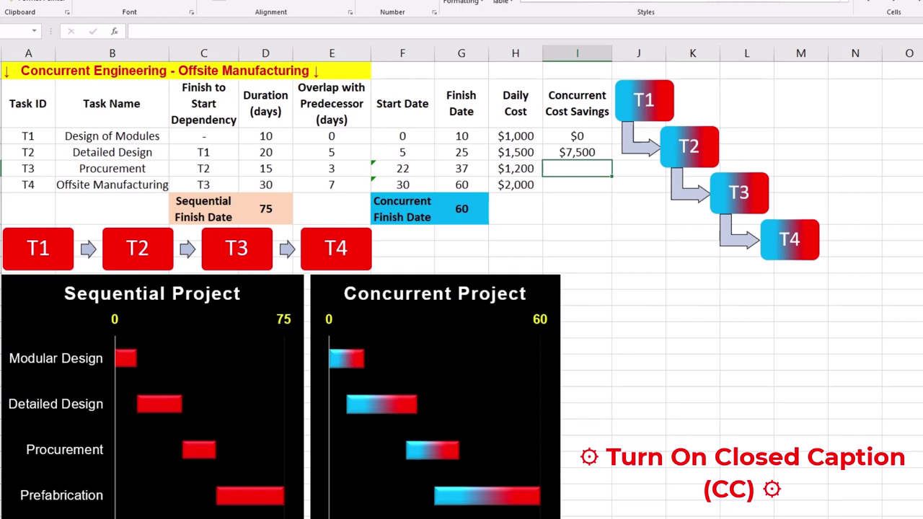
pyautogui.hotkey('ctrl', 'd')
pyautogui.press('Down')
pyautogui.hotkey('ctrl', 'd')
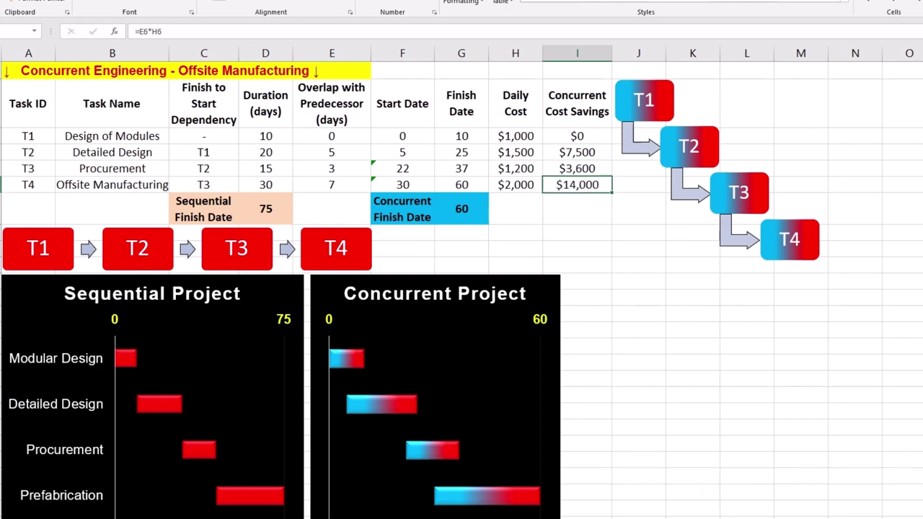
# Insert a clustered column chart of the task names (B2:B6) and concurrent cost savings (I2:I6), and apply a black-background chart style
pyautogui.moveTo(112, 103); pyautogui.dragTo(154, 175)
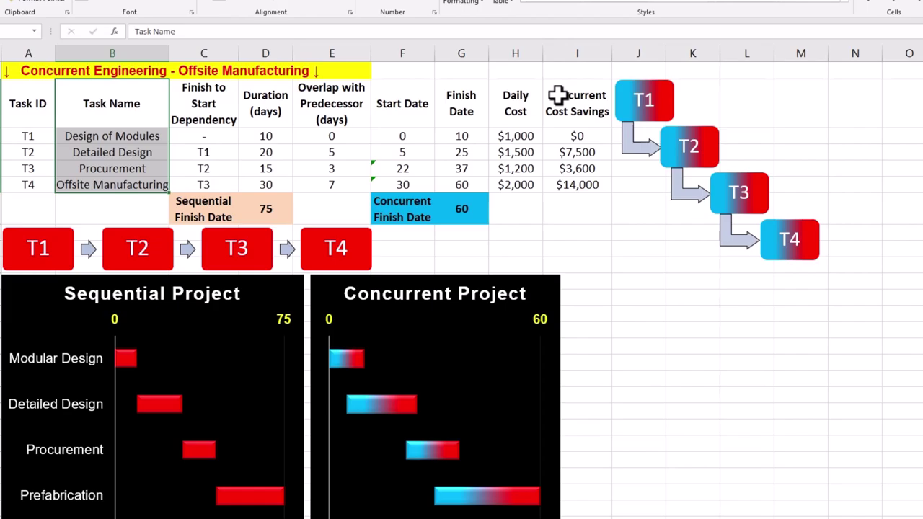
pyautogui.moveTo(559, 97); pyautogui.dragTo(568, 179)
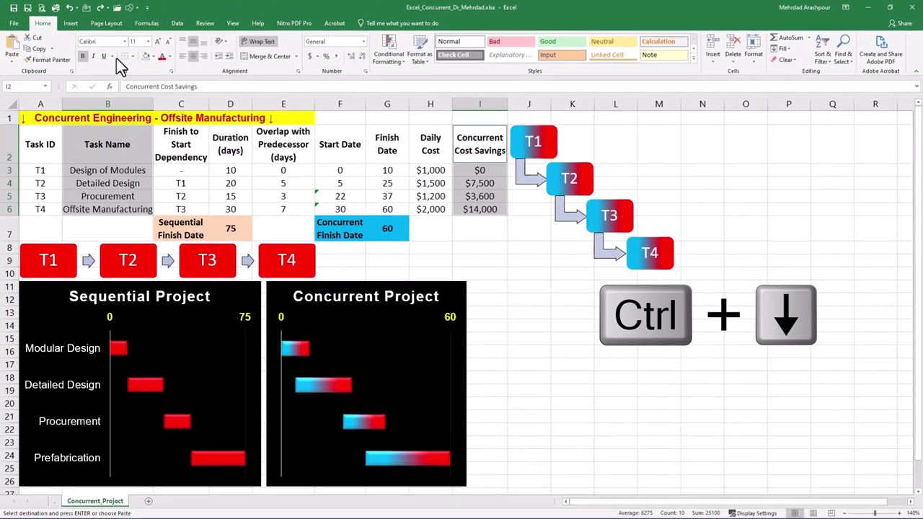
pyautogui.click(73, 24)
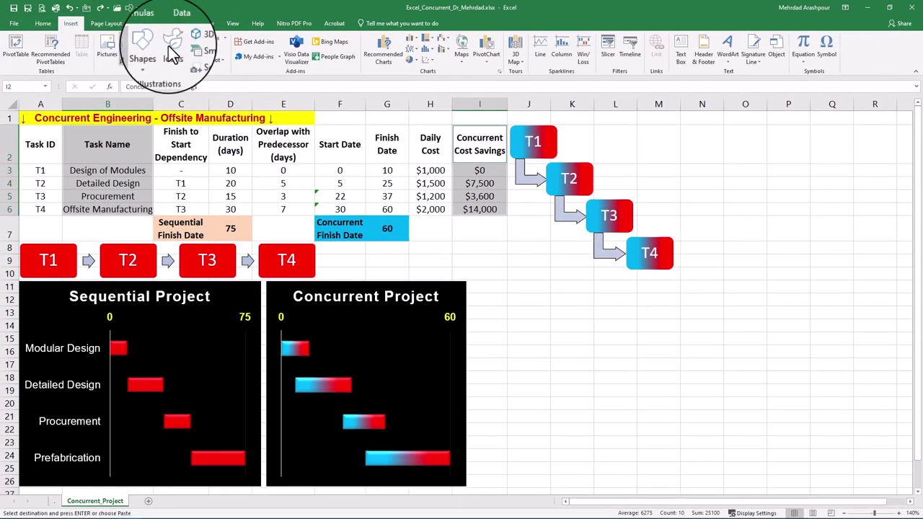
pyautogui.click(373, 54)
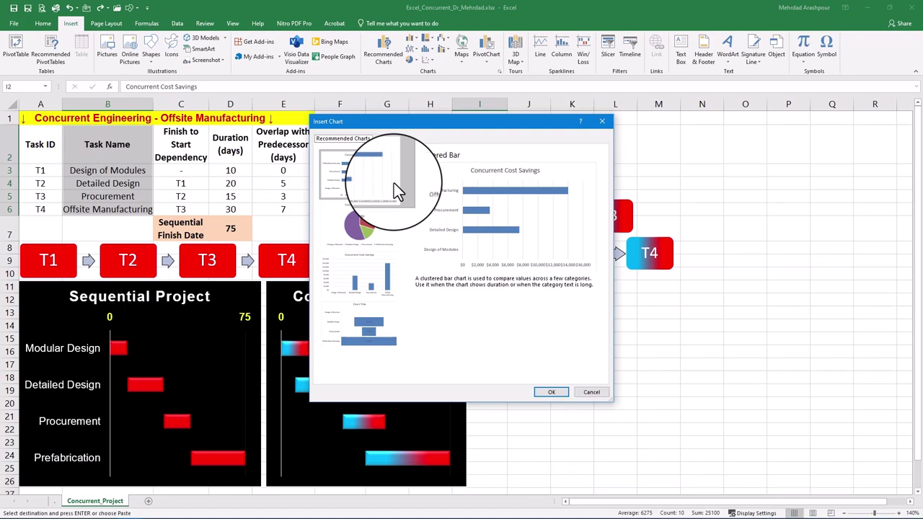
pyautogui.doubleClick(375, 273)
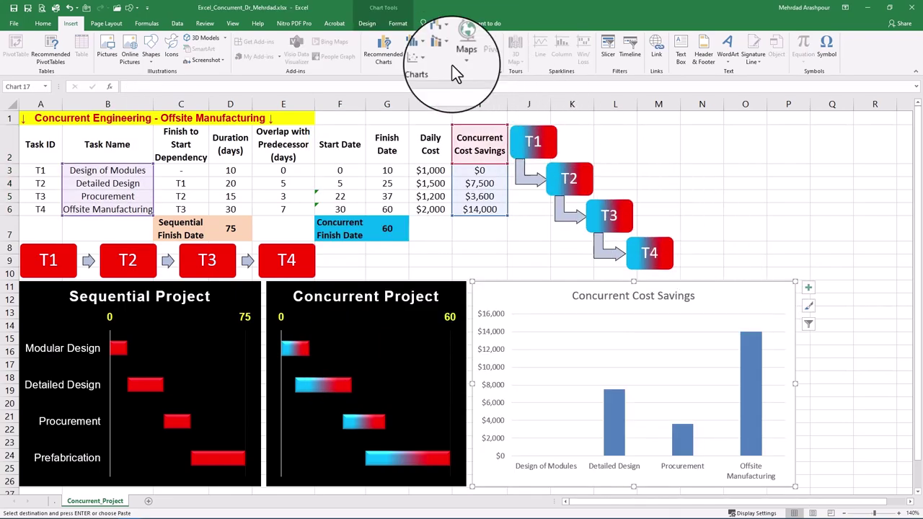
pyautogui.click(98, 54)
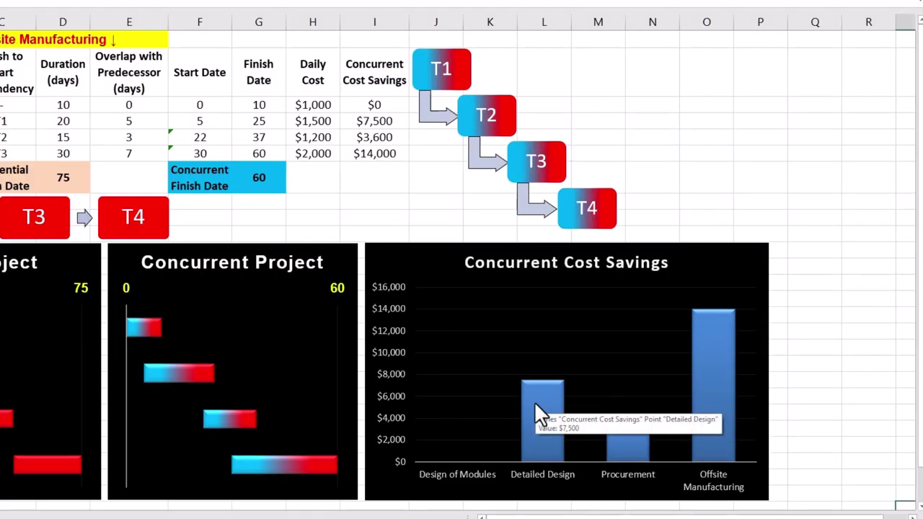
# Give the Concurrent Cost Savings columns a horizontal brick pattern fill with a yellow background colour
pyautogui.rightClick(534, 401)
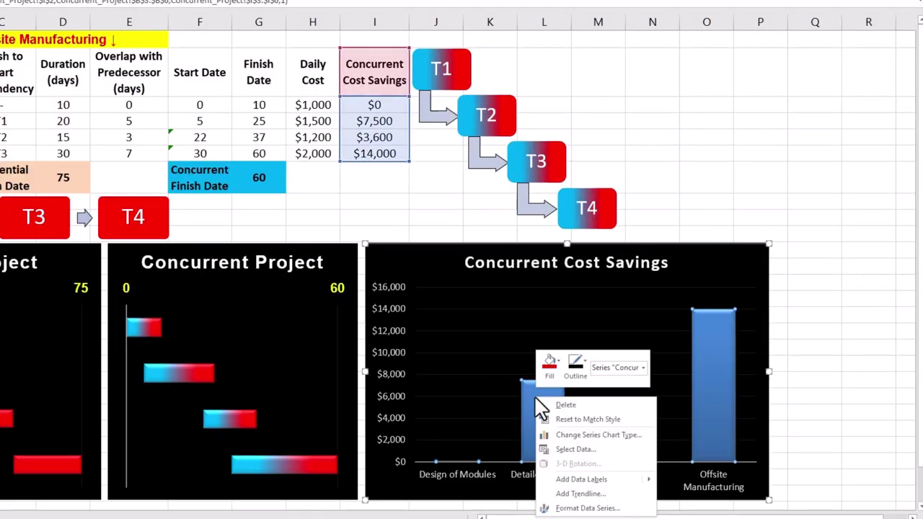
pyautogui.click(586, 507)
pyautogui.click(776, 69)
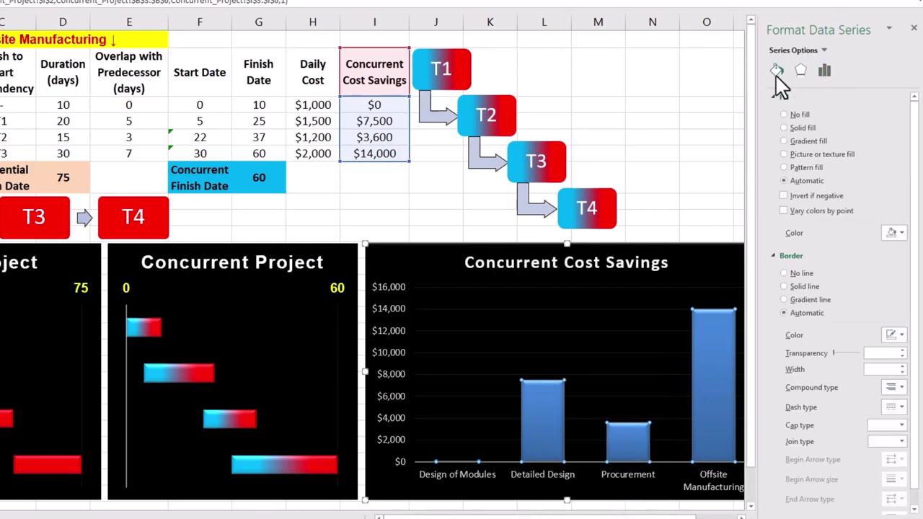
pyautogui.click(802, 167)
pyautogui.click(857, 325)
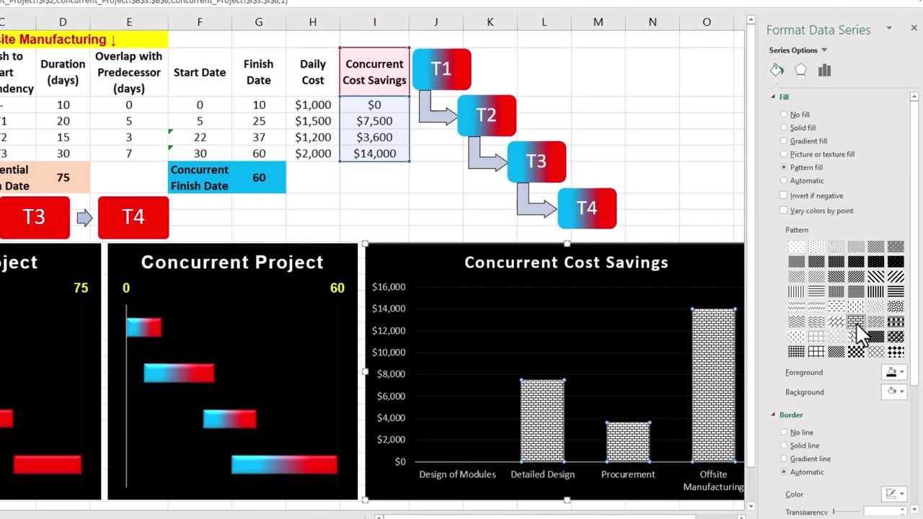
pyautogui.click(900, 393)
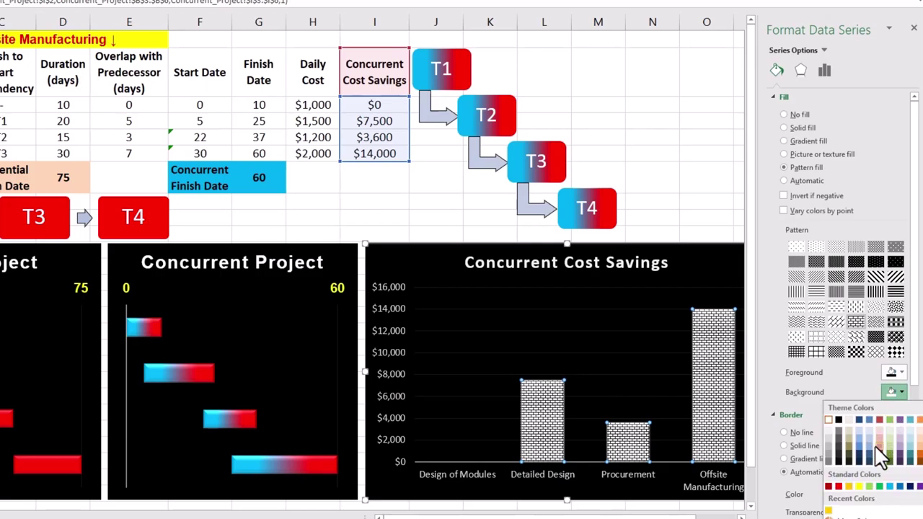
pyautogui.click(859, 486)
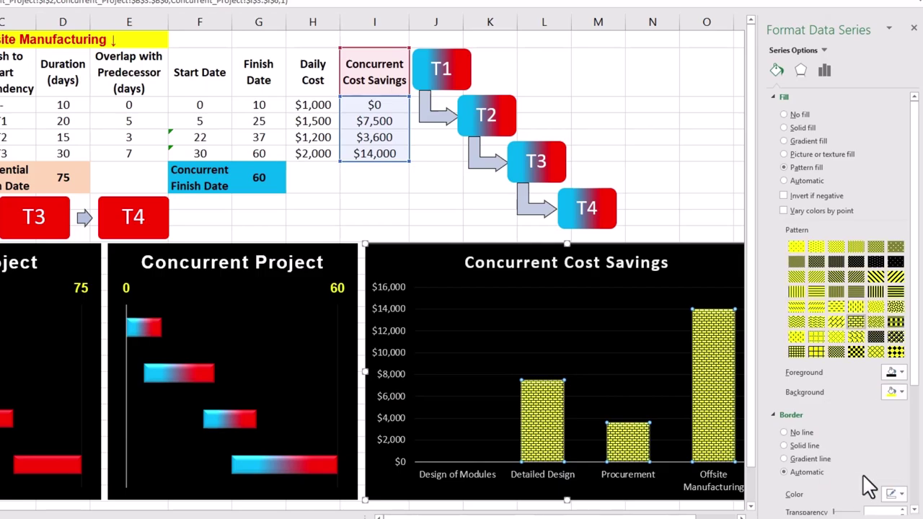